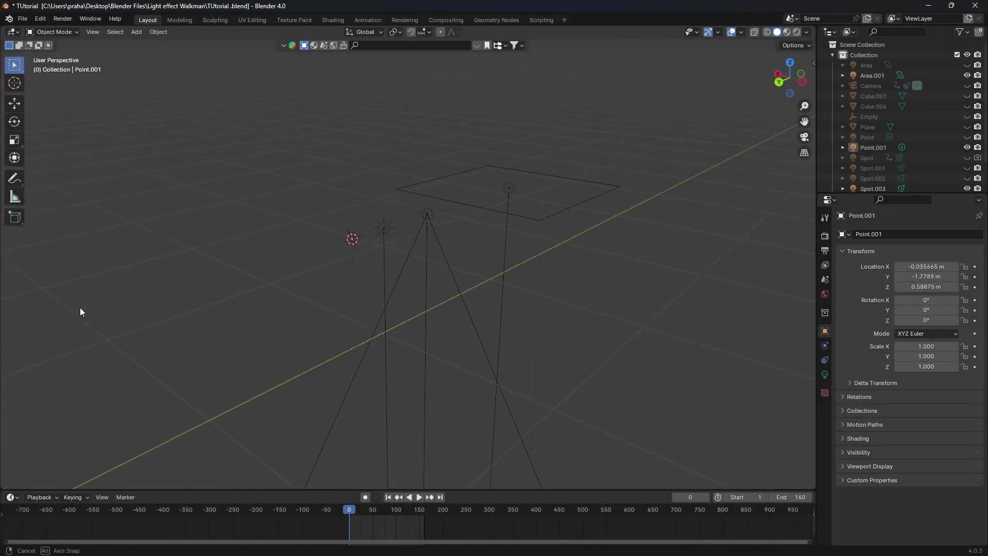
- Browse the scene's lights in the Outliner and select the Point.001 light
click(309, 216)
click(350, 216)
click(413, 215)
click(566, 214)
click(309, 216)
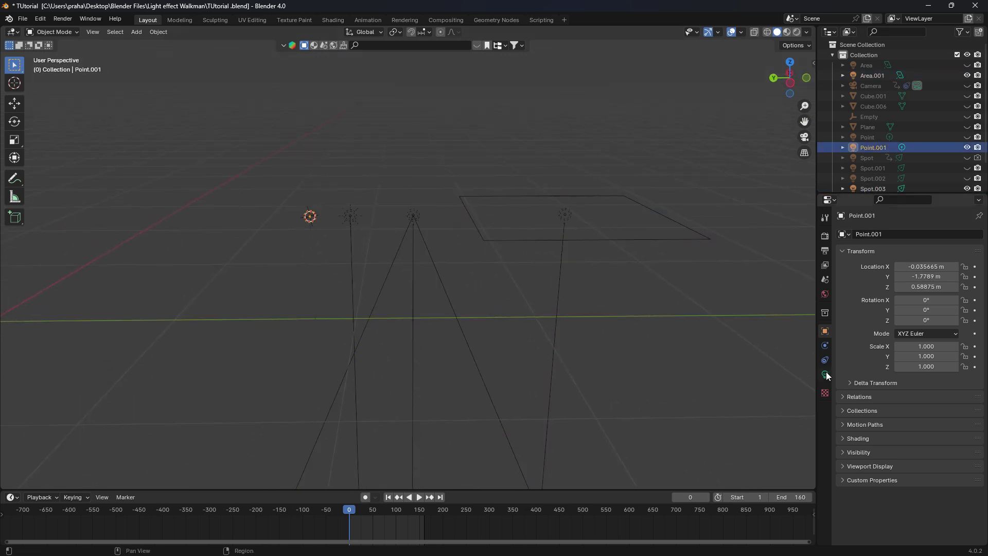
- Adjust the point light's power and place a duplicate beside the sphere
click(825, 374)
drag(925, 310, 942, 310)
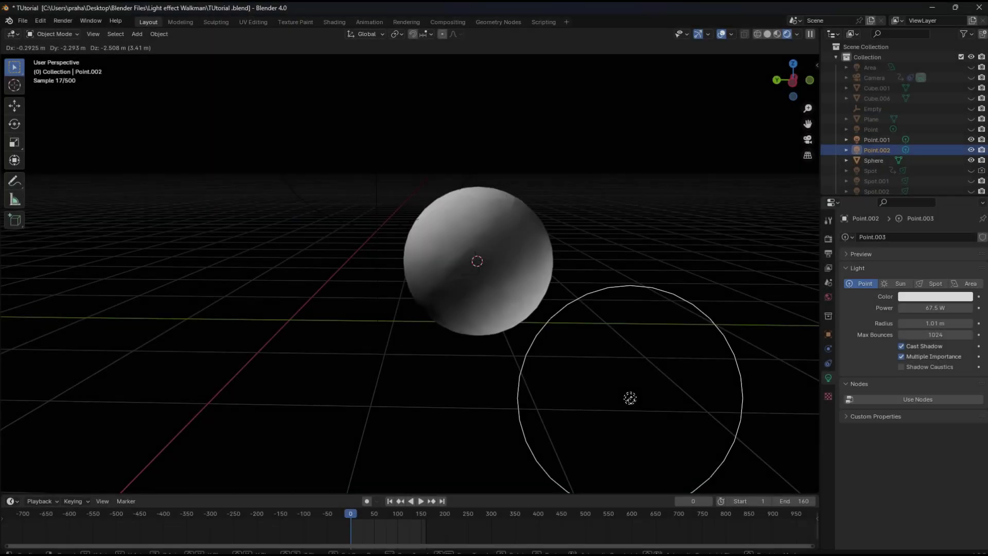
key(Return)
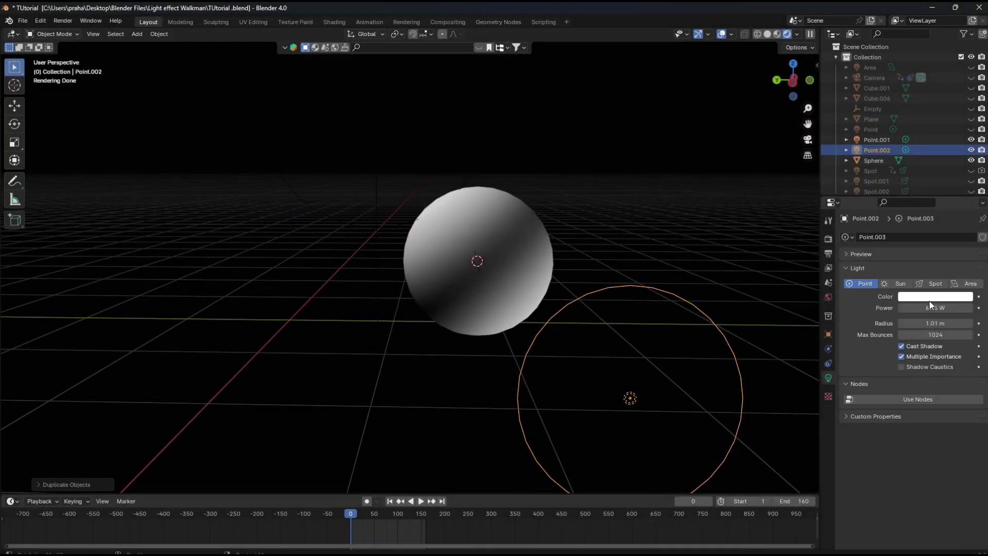
- Make the duplicated point light pink and check the pink tint on the sphere
click(930, 297)
click(925, 190)
click(329, 162)
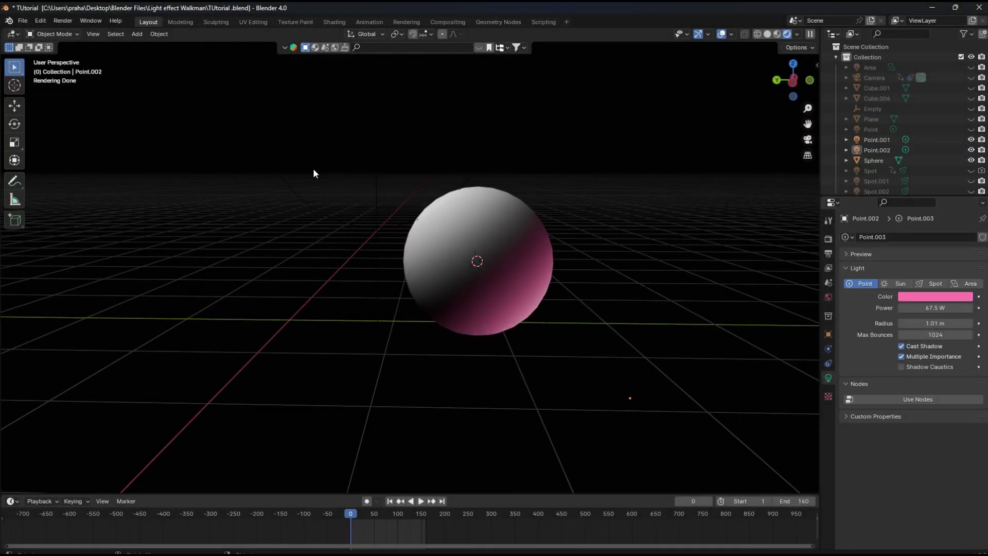
click(877, 139)
click(931, 297)
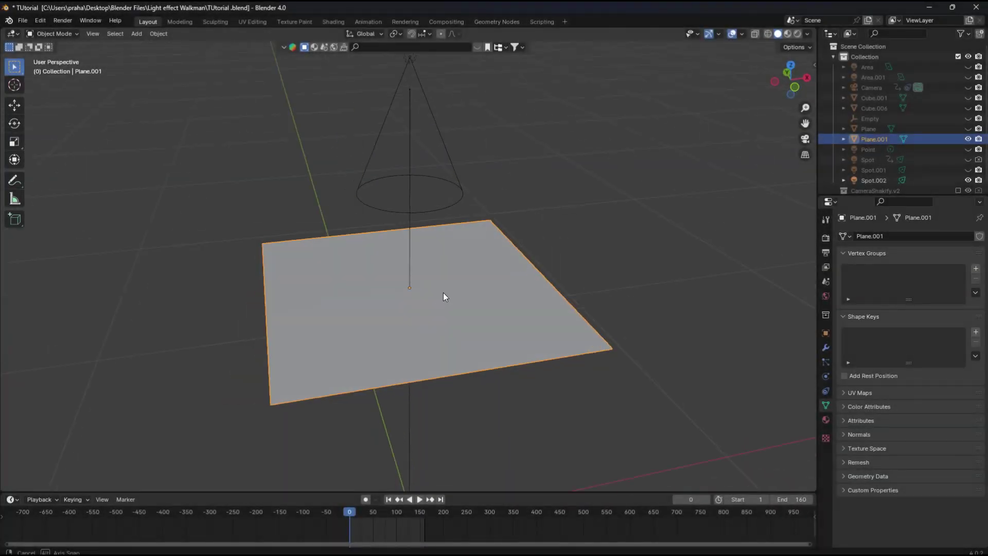
- In Rendered shading, tilt Plane.001 with rotate and trackball rotate, then scale it smaller
middle_drag(444, 293, 479, 291)
click(796, 35)
key(r)
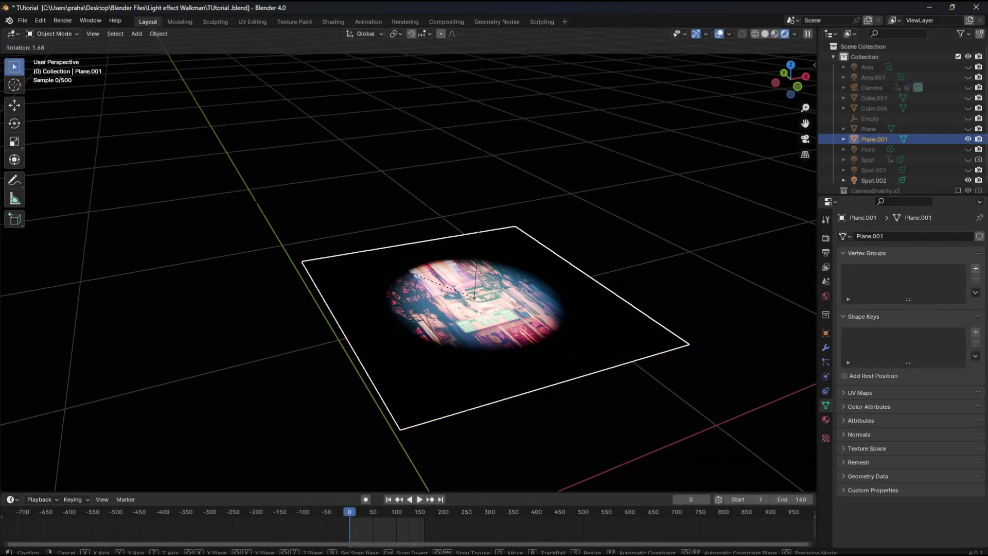
click(397, 237)
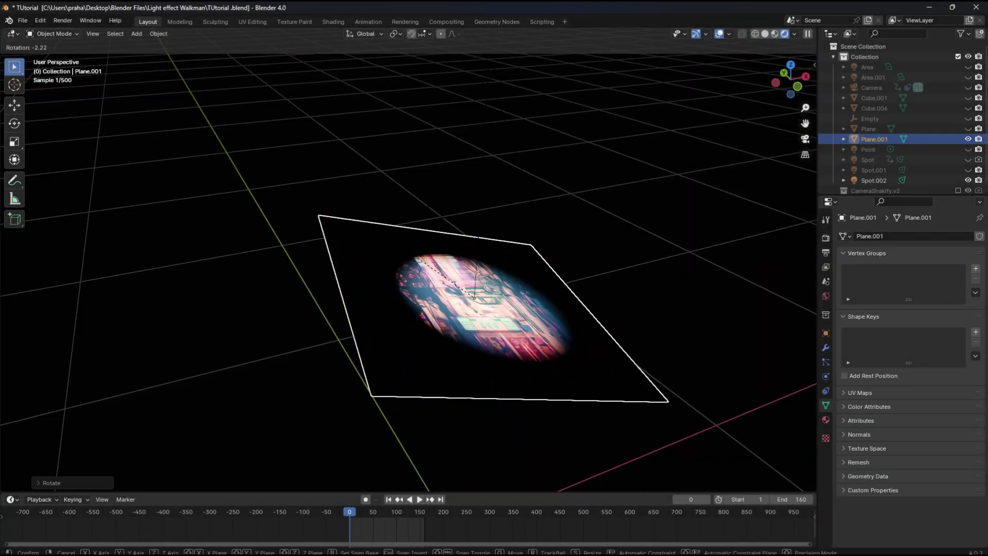
key(r)
key(r)
click(293, 196)
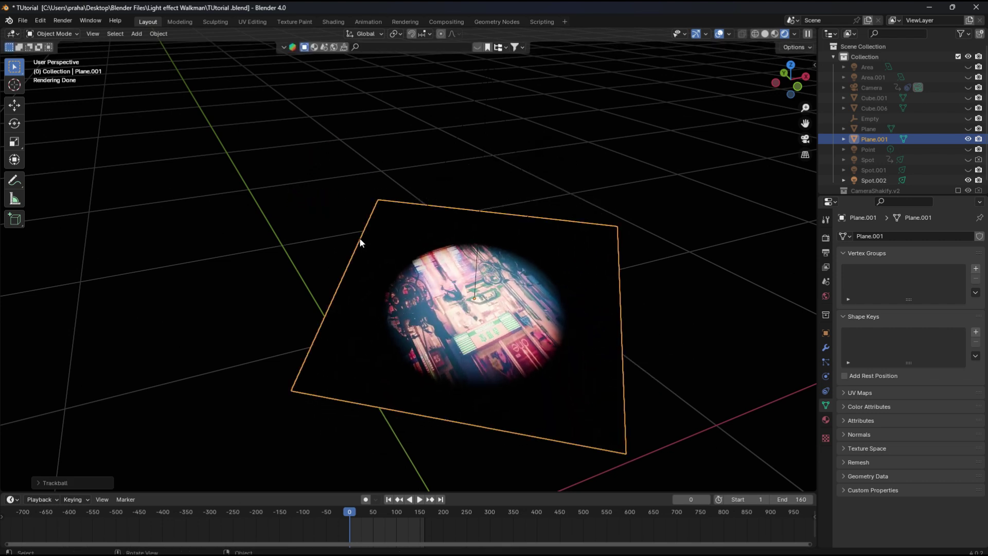
key(s)
click(285, 242)
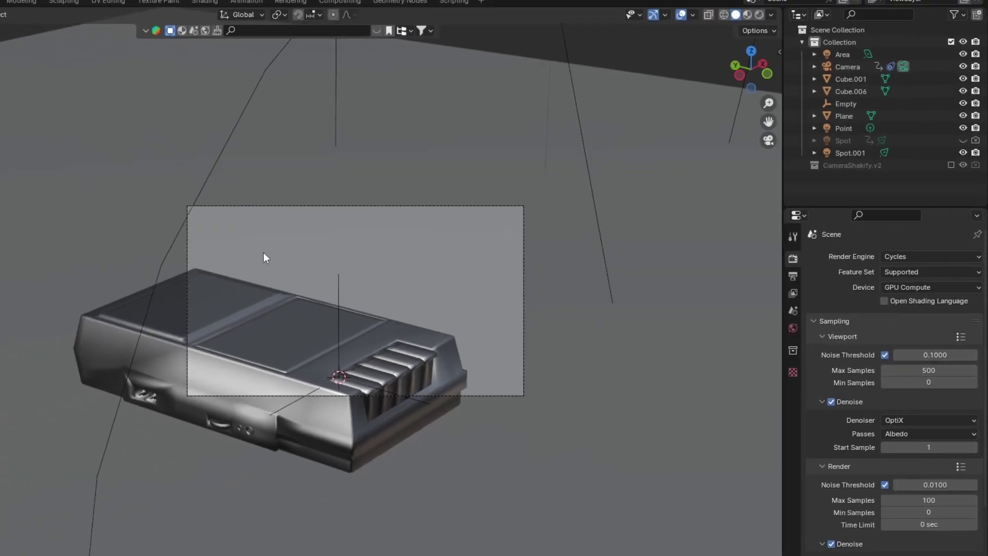
- Add a Spot light above the Walkman, scale it up, and preview it in Rendered shading
key(shift+a)
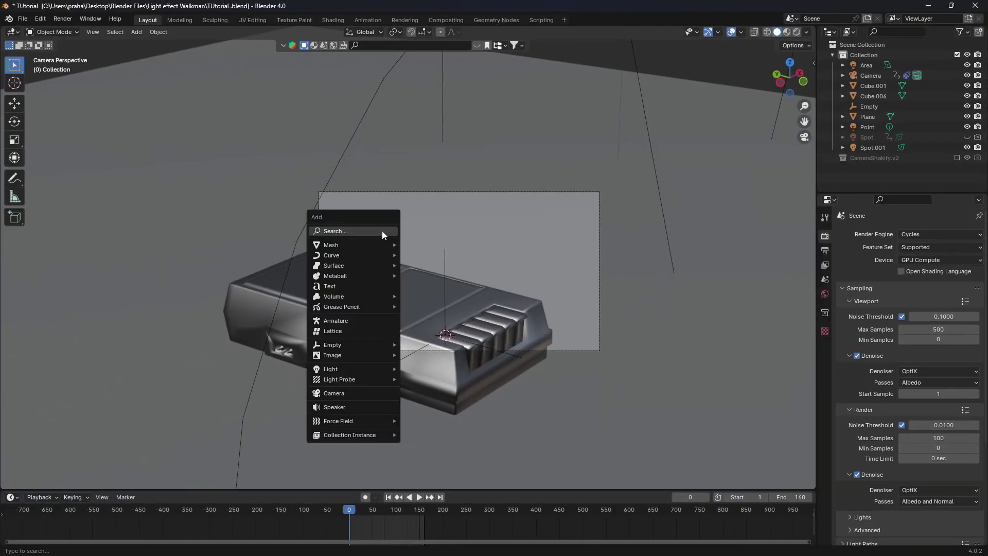
mouse_move(382, 368)
click(412, 392)
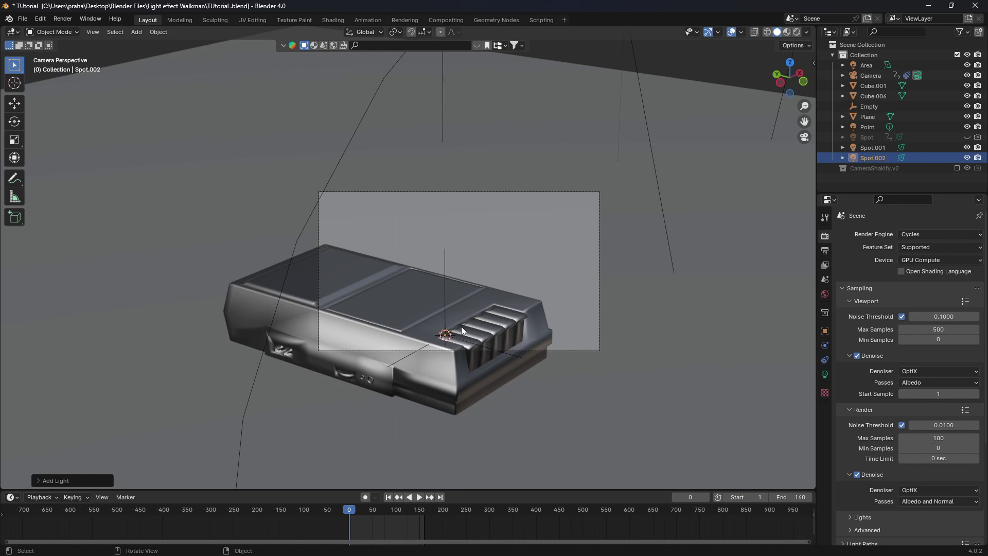
key(s)
click(795, 24)
click(796, 32)
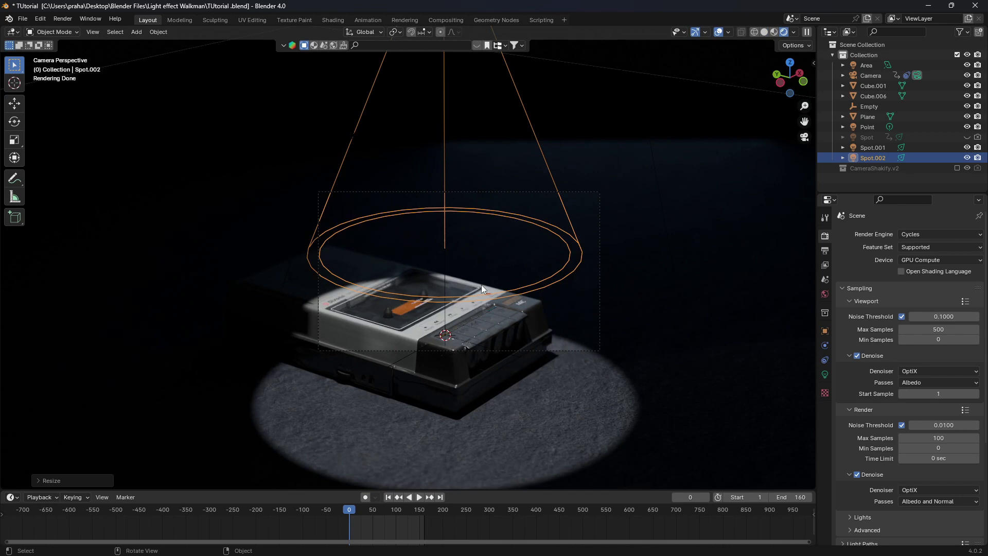
- In the Shading workspace, enable nodes on the spot light and add texture nodes to its Emission
click(331, 18)
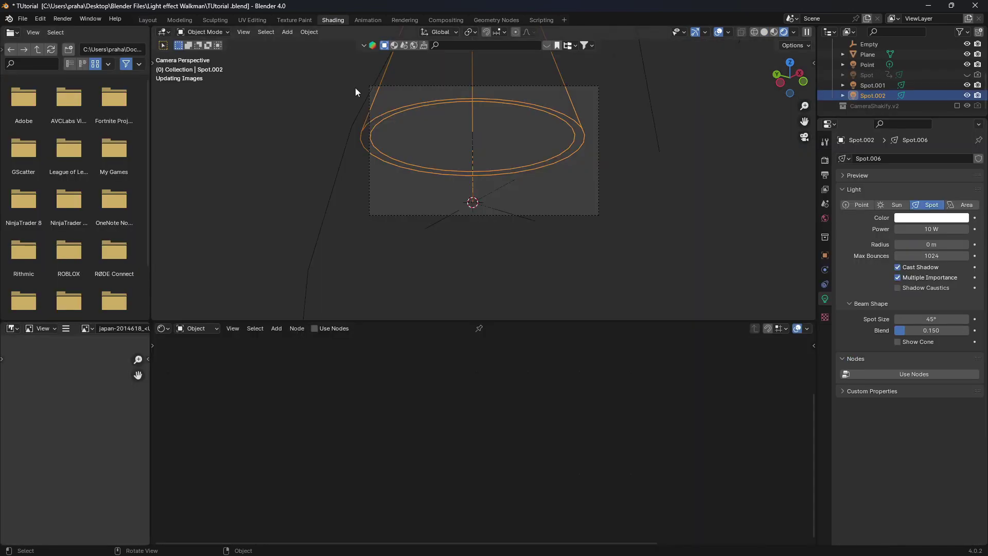
click(315, 329)
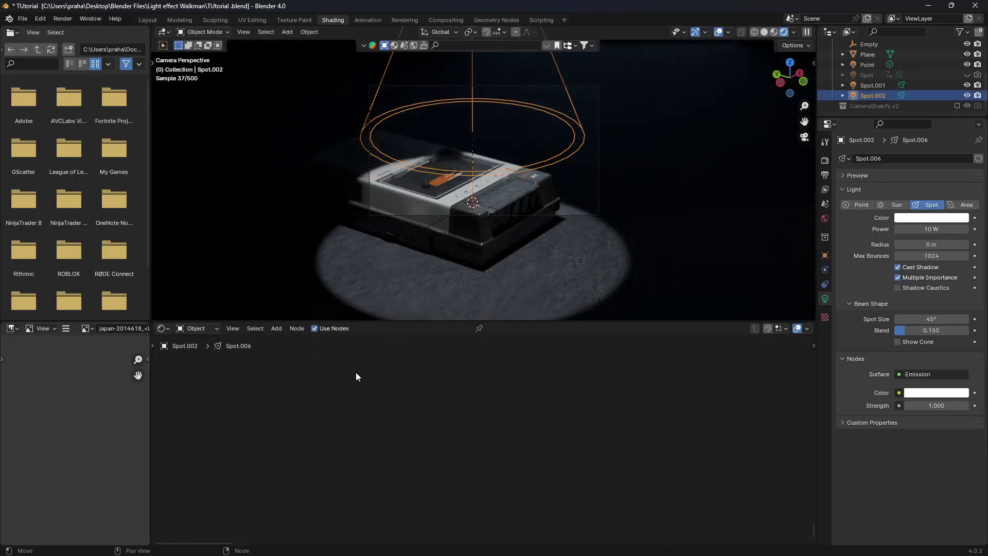
click(489, 425)
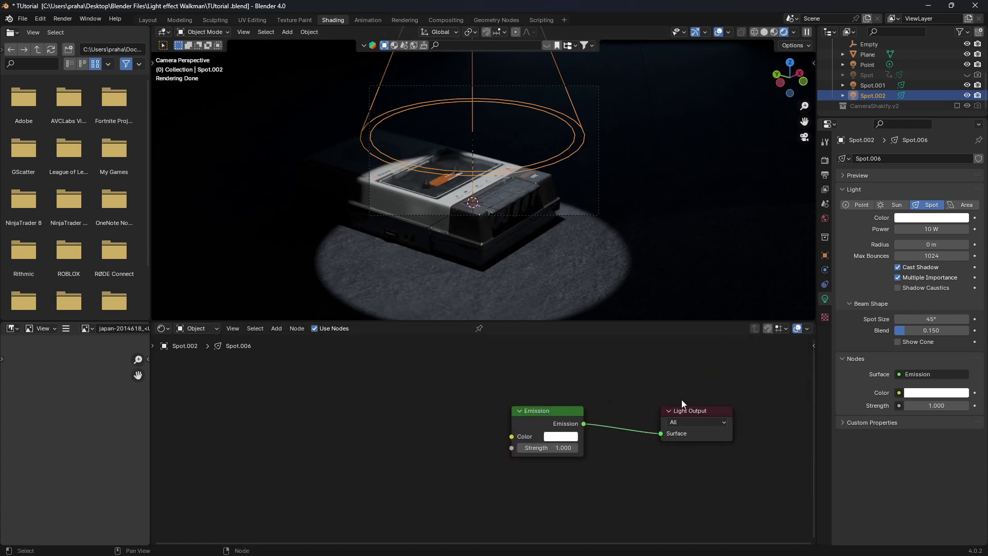
click(552, 415)
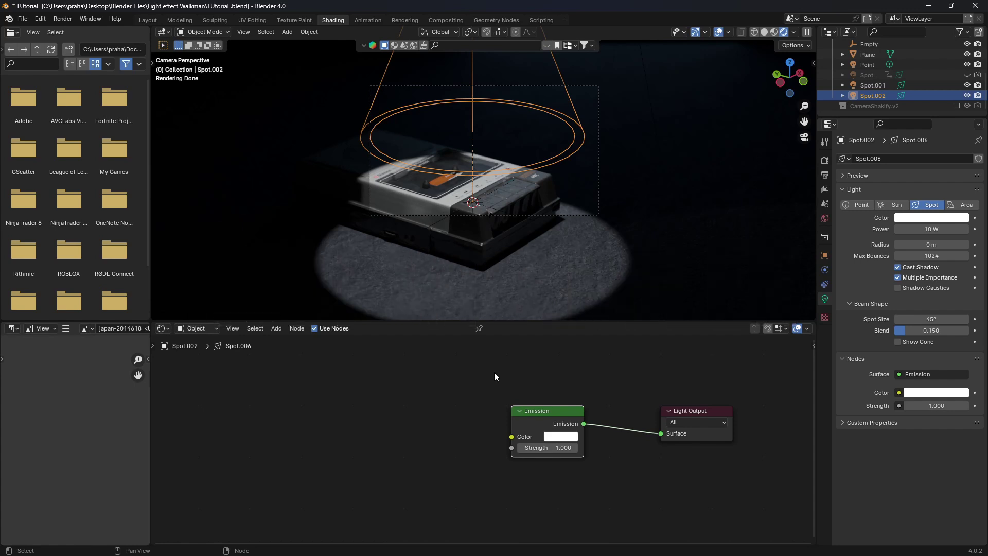
key(ctrl)
key(ctrl+t)
- Load the japan-2014618 city image into the Image Texture node
middle_drag(285, 398, 469, 362)
middle_drag(325, 396, 276, 389)
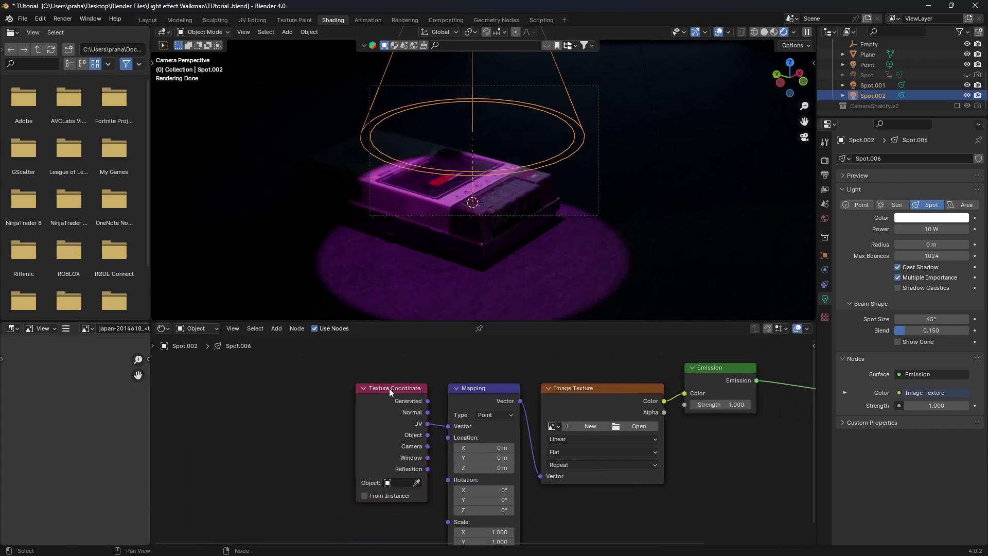
middle_drag(401, 383, 373, 400)
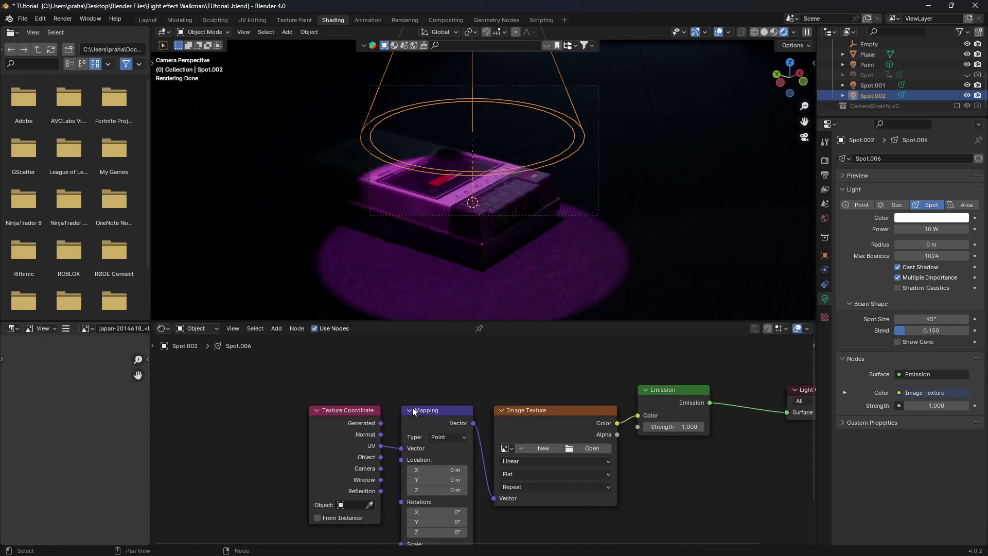
click(557, 421)
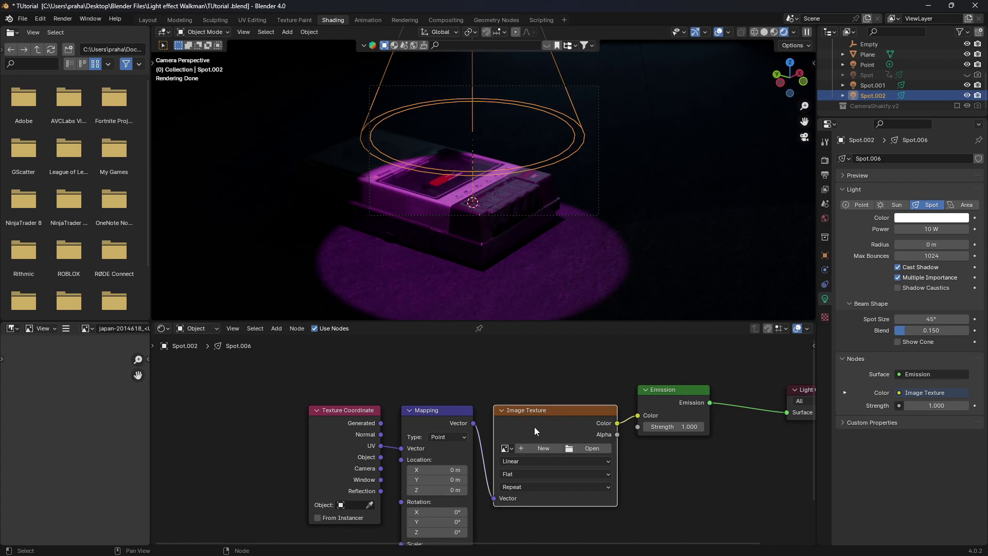
click(576, 449)
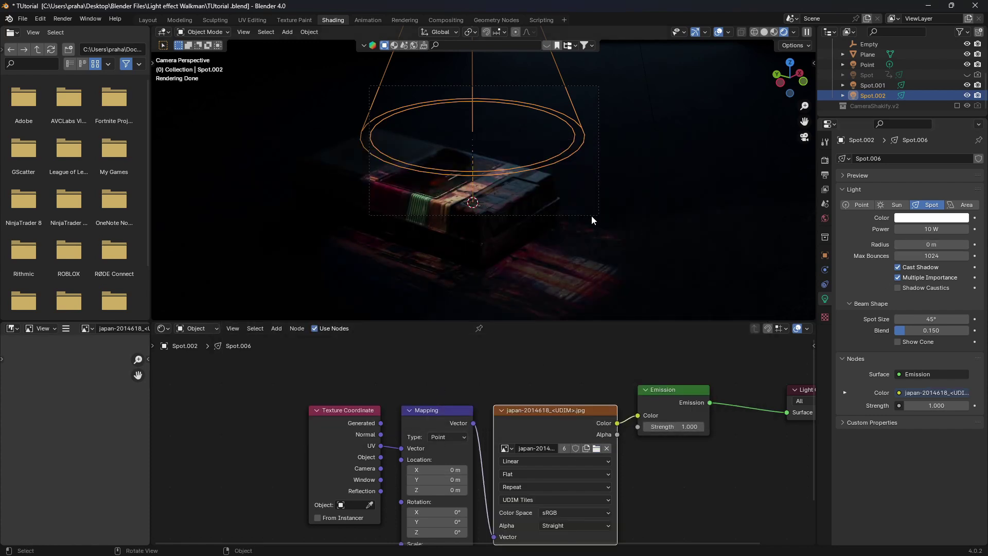
- Set the spot light power to 120 W and widen its cone to about 90°
click(918, 230)
text(120)
key(Return)
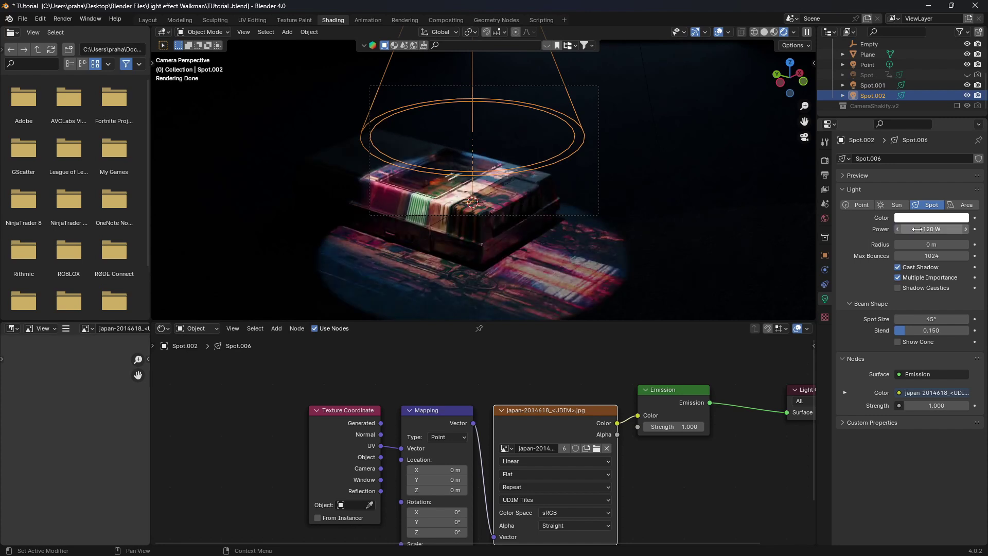
click(790, 64)
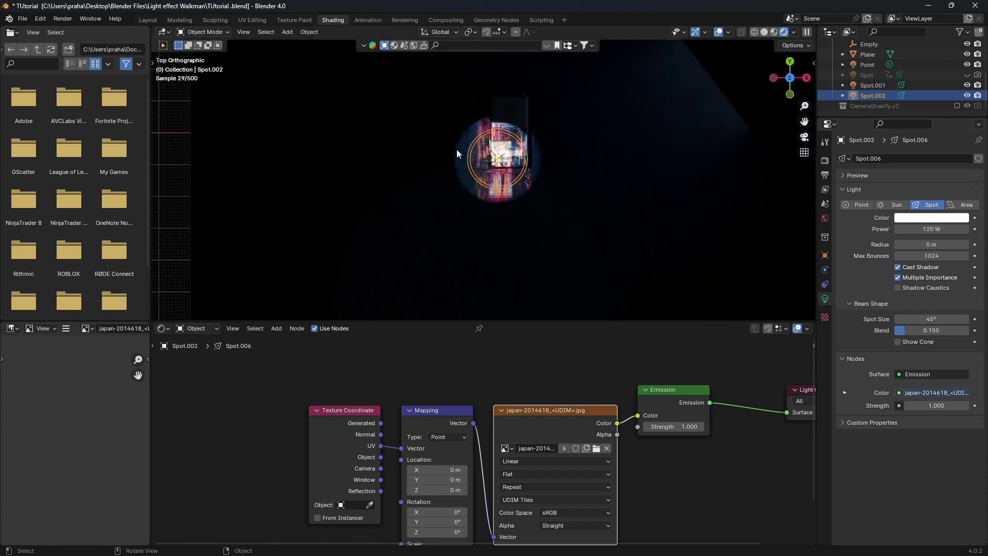
drag(932, 319, 963, 319)
scroll(499, 229, up, 2)
shift+middle_drag(509, 203, 501, 251)
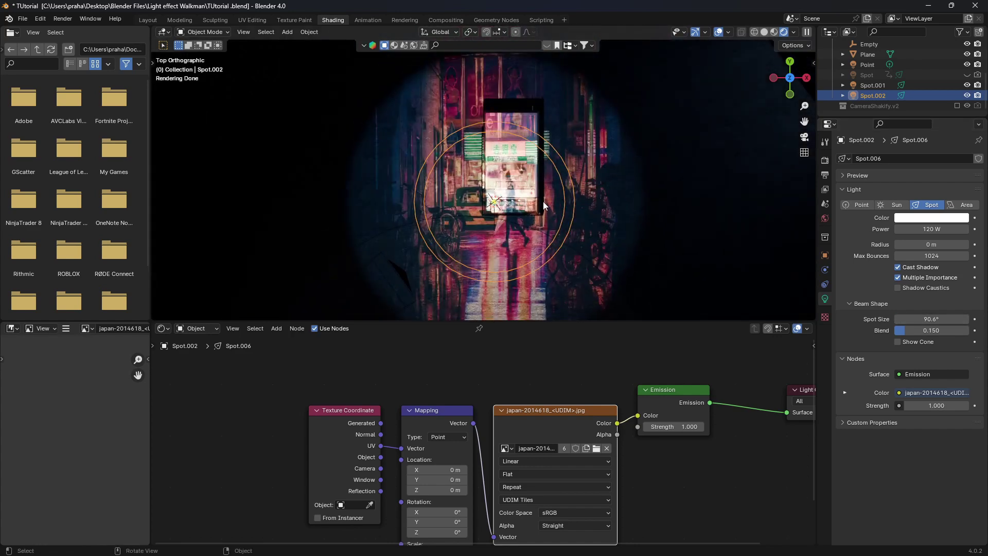
drag(551, 322, 550, 330)
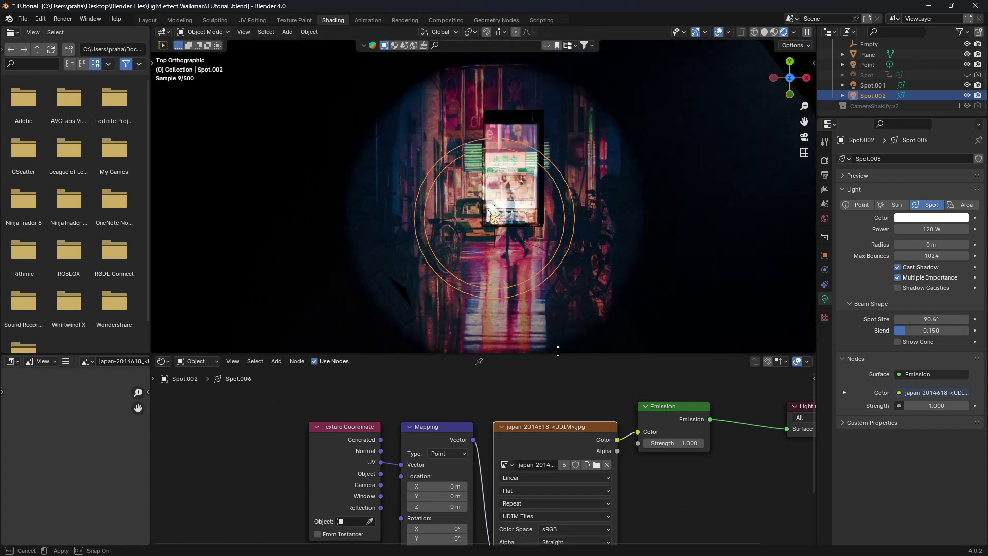
- Move Texture Coordinate and Mapping left and link Normal into the Mapping Vector input
drag(331, 392, 415, 456)
drag(418, 412, 241, 393)
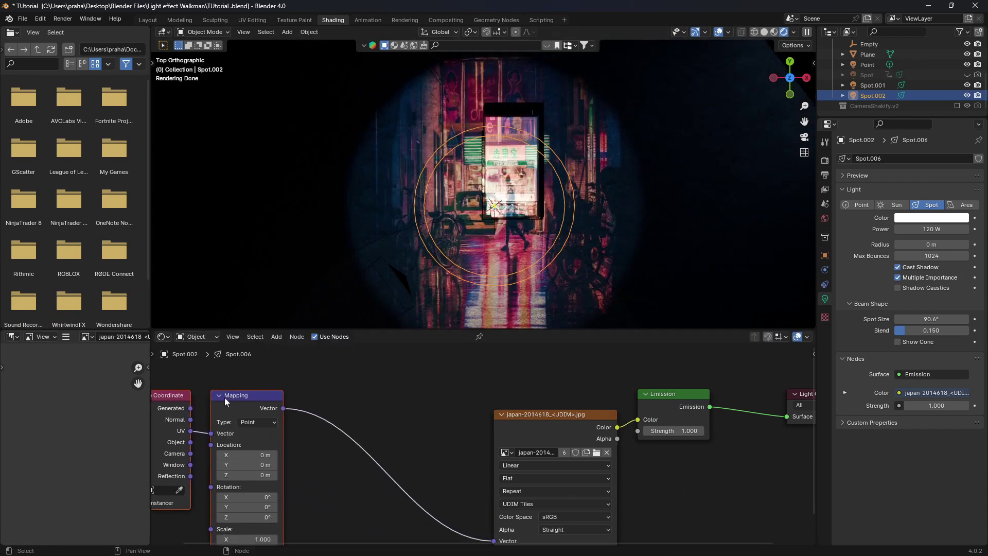
scroll(291, 383, left, 5)
drag(305, 406, 367, 441)
middle_drag(443, 411, 463, 416)
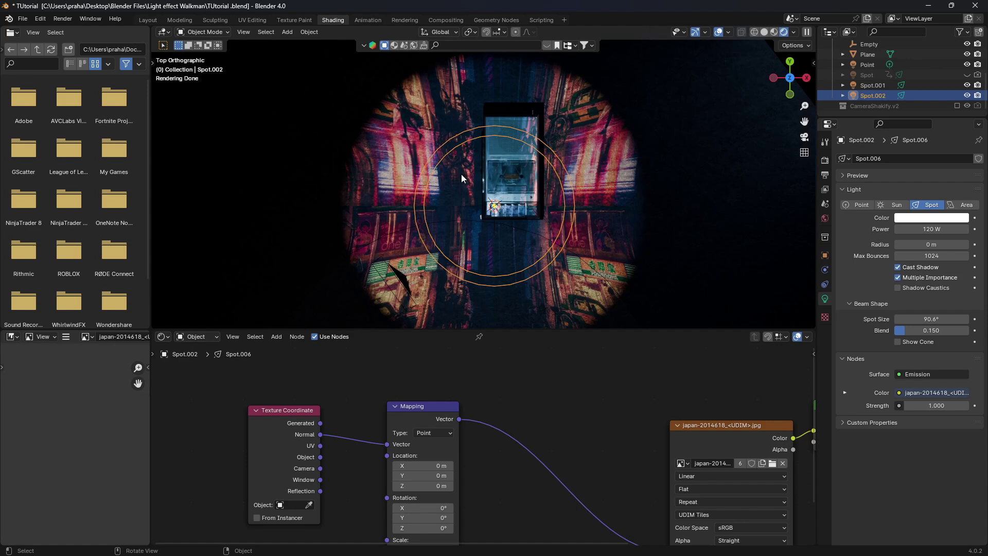
- Set the Image Texture extension from Repeat to Clip
middle_drag(657, 543, 510, 450)
click(535, 406)
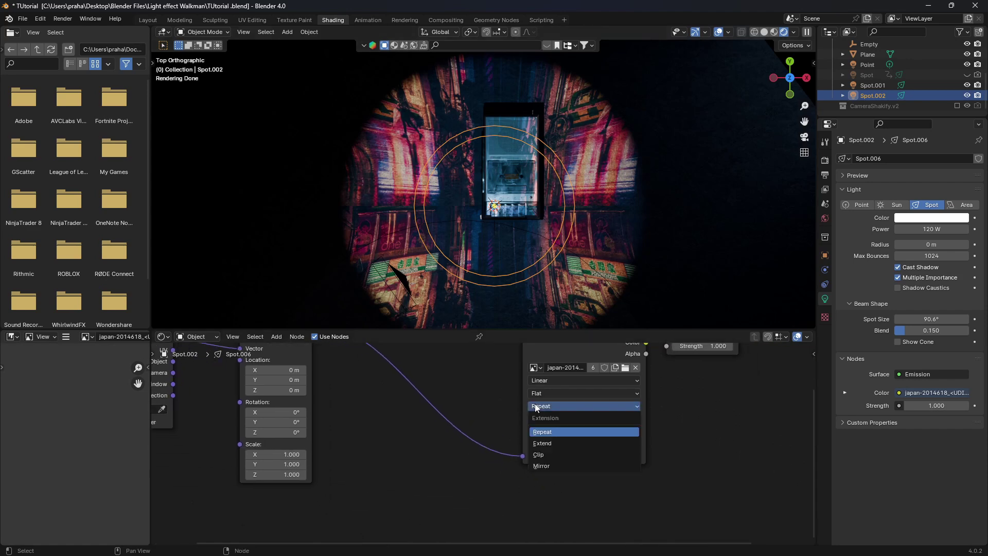
click(553, 454)
middle_drag(492, 388, 539, 437)
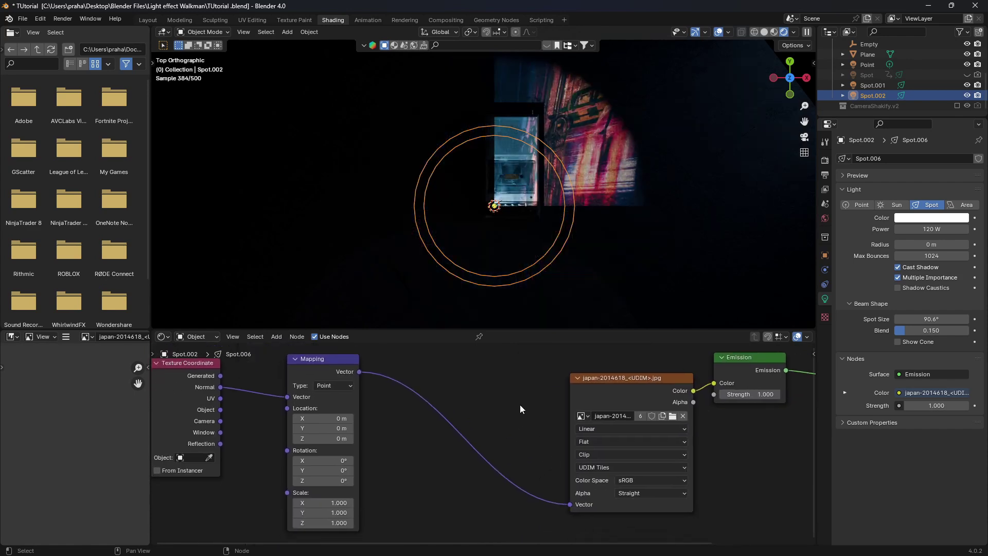
- Set the Mapping node's Location X and Y to 0.5 m
middle_drag(522, 405, 660, 352)
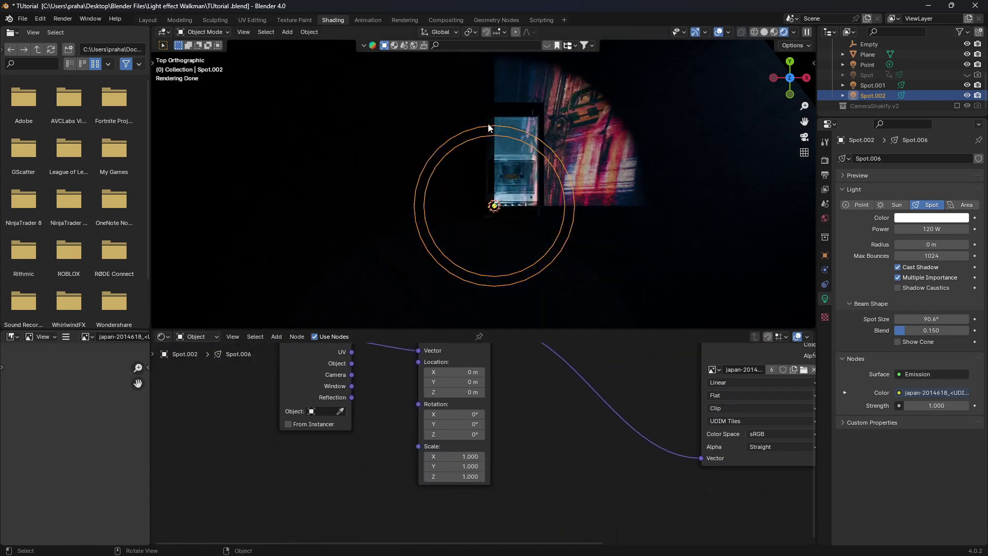
middle_drag(582, 461, 634, 510)
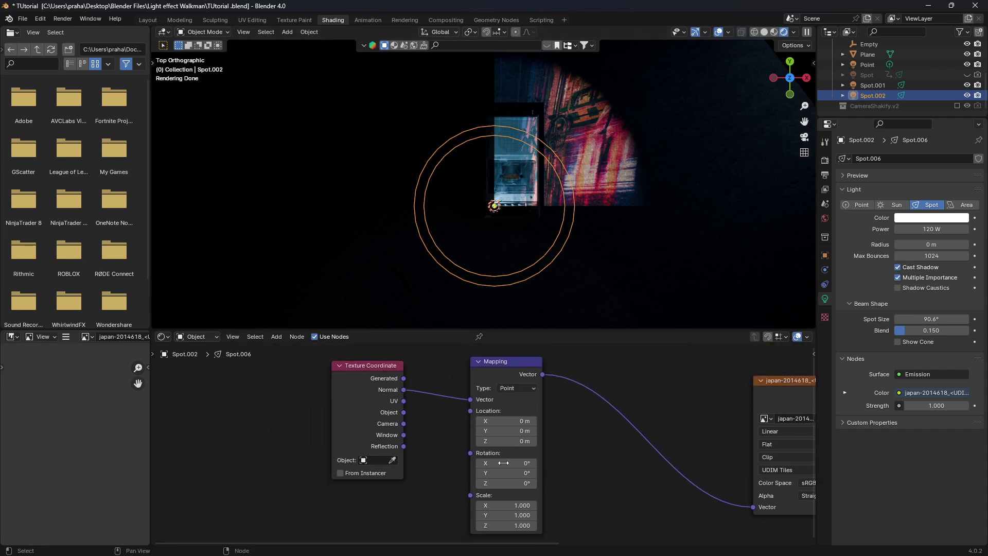
drag(506, 424, 518, 400)
text(0.5)
key(Return)
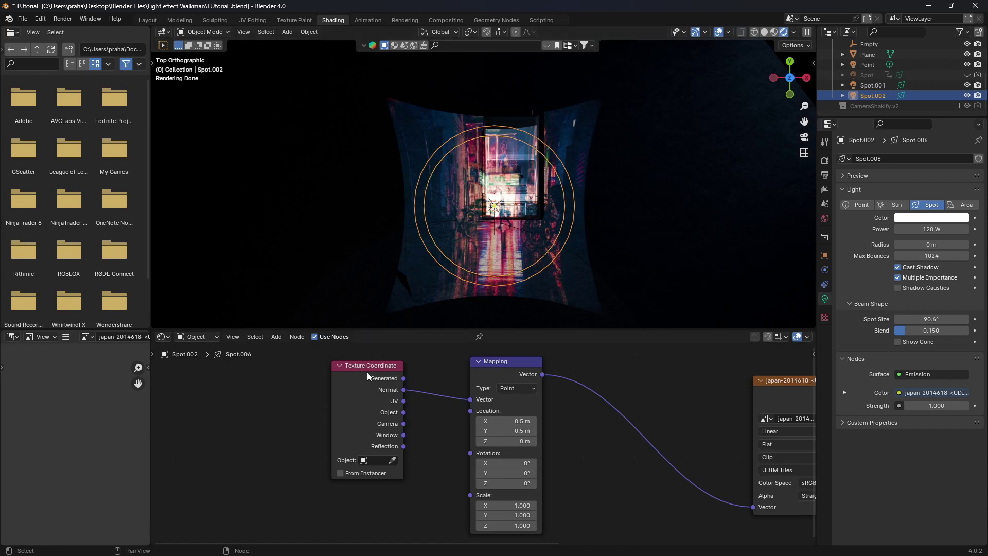
- Add a Separate XYZ node beside Texture Coordinate and feed Normal into it
drag(368, 377, 234, 381)
middle_drag(324, 389, 593, 413)
drag(487, 382, 394, 373)
key(shift+a)
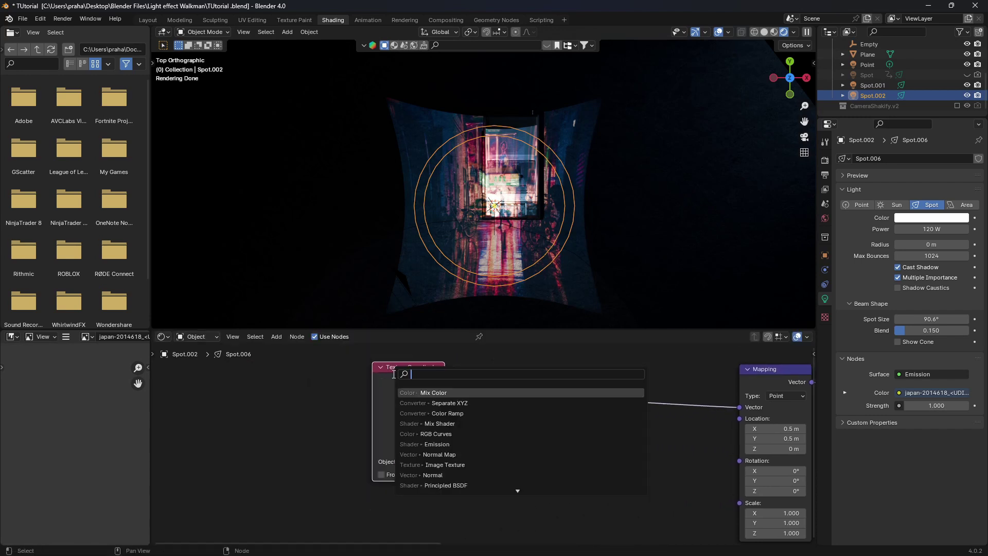
text(sep)
key(Return)
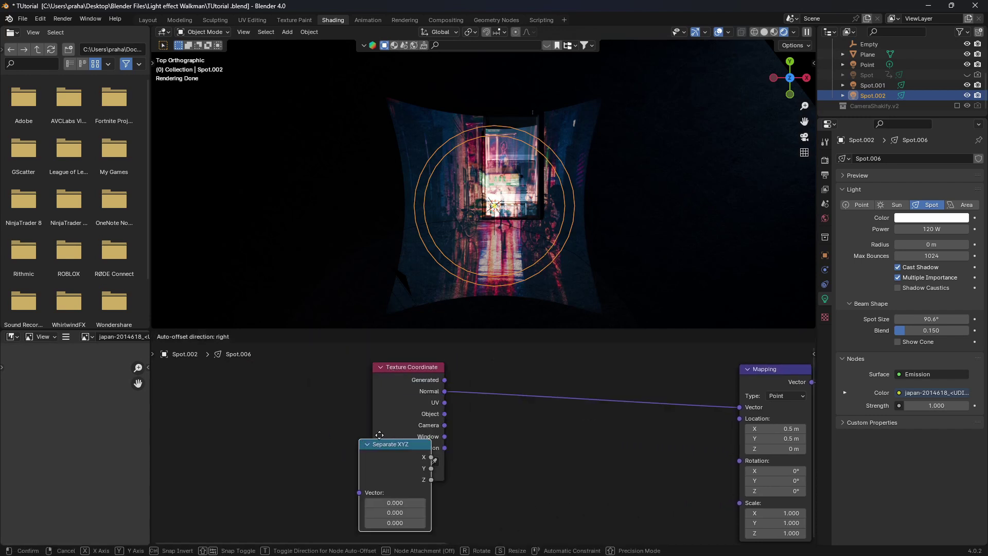
click(452, 399)
drag(446, 393, 478, 476)
drag(446, 393, 481, 482)
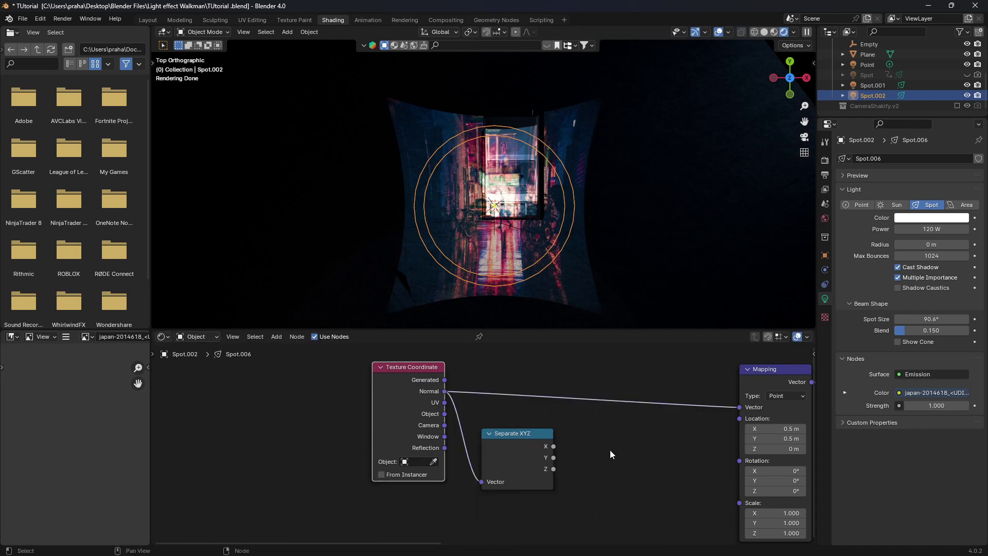
- Add a Mix Color node and set its blending mode to Divide
key(shift+a)
text(mi)
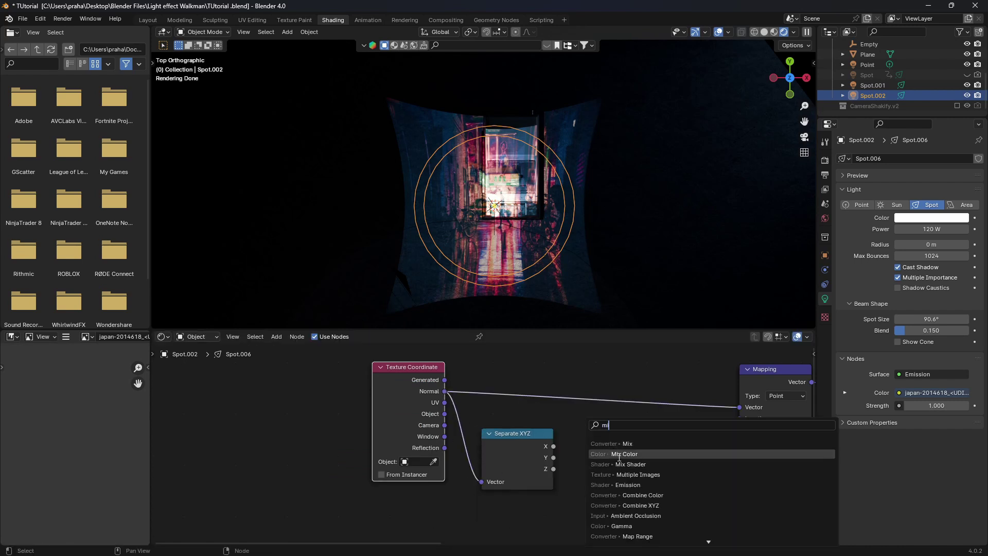
click(619, 455)
middle_drag(619, 480, 602, 433)
click(604, 434)
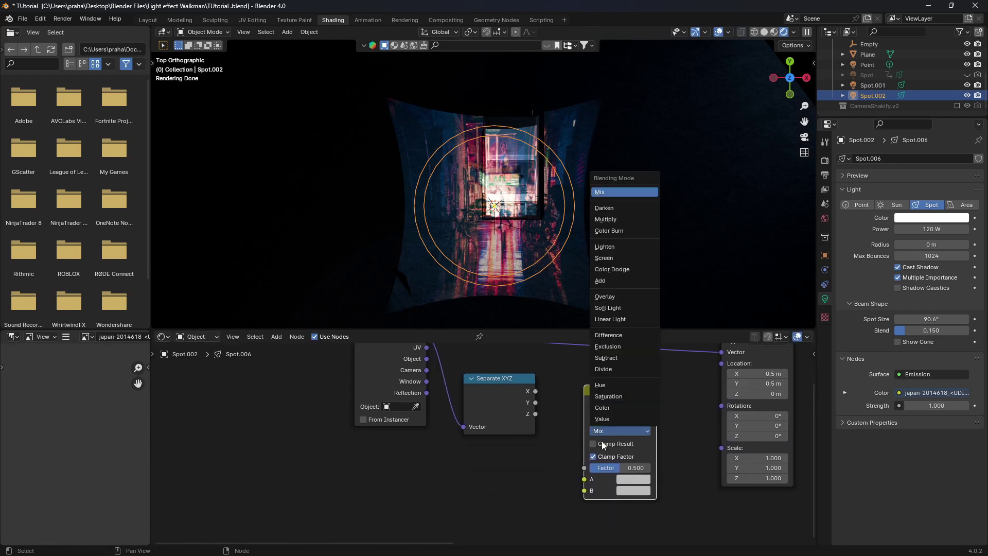
click(615, 365)
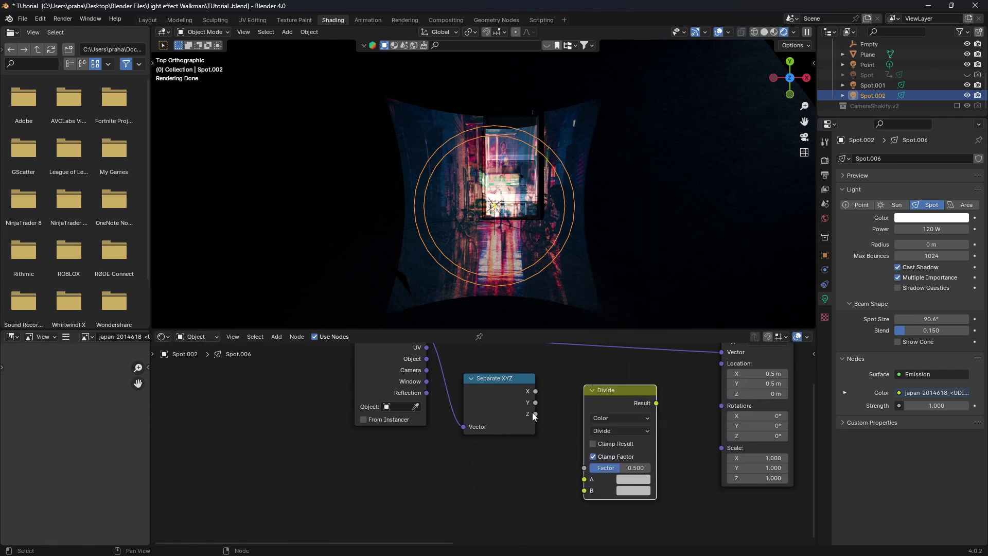
- Link Z to B, Normal to A, Divide result to Mapping Vector, and set Factor 1.000
drag(536, 414, 584, 491)
middle_drag(552, 390, 559, 451)
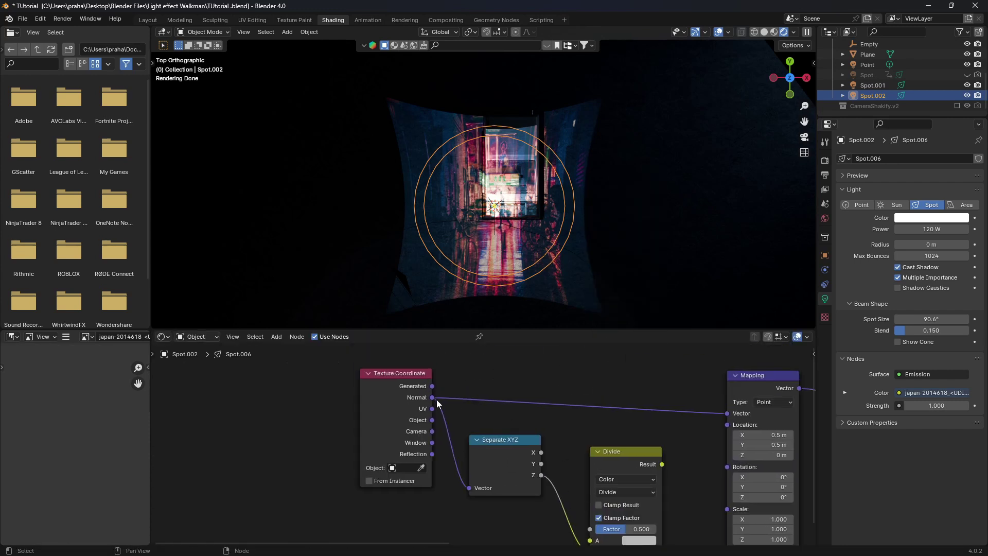
drag(432, 398, 590, 503)
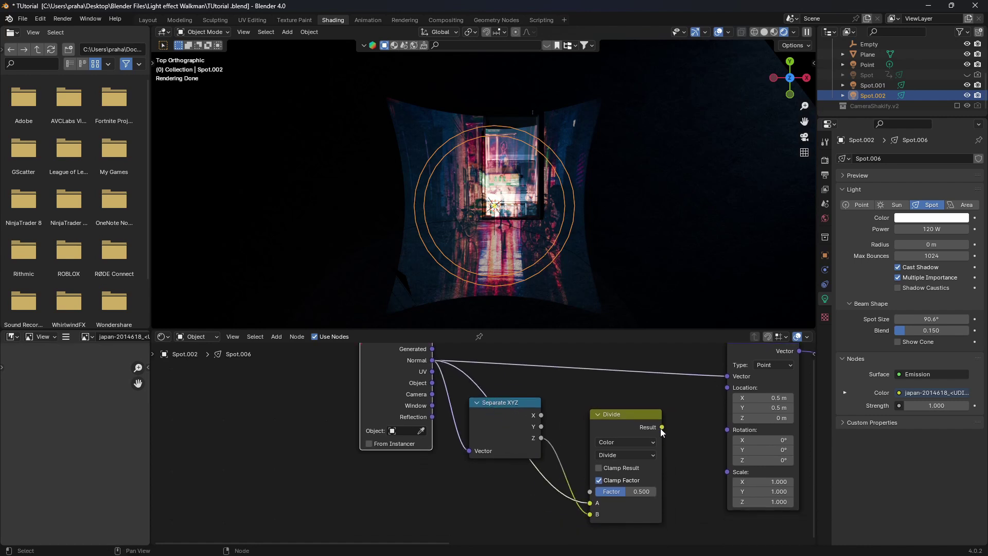
drag(660, 428, 722, 378)
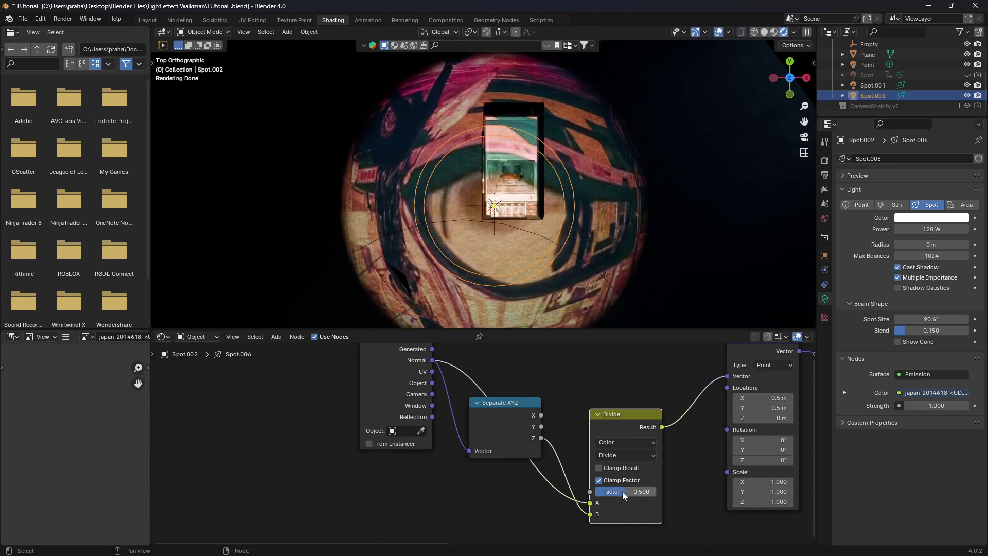
drag(637, 493, 654, 495)
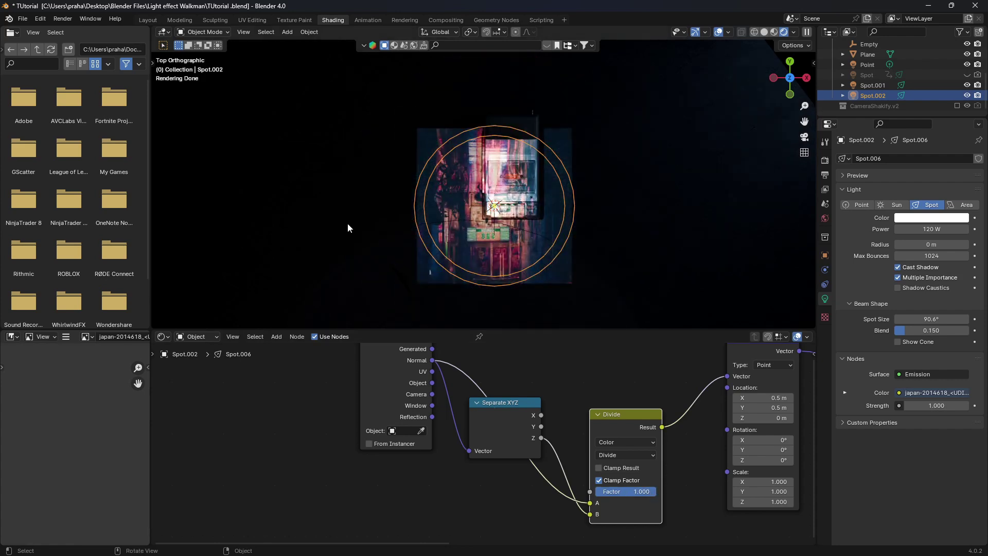
- In camera view, set the spot size to 45° and the blend to 1.000
key(KP_0)
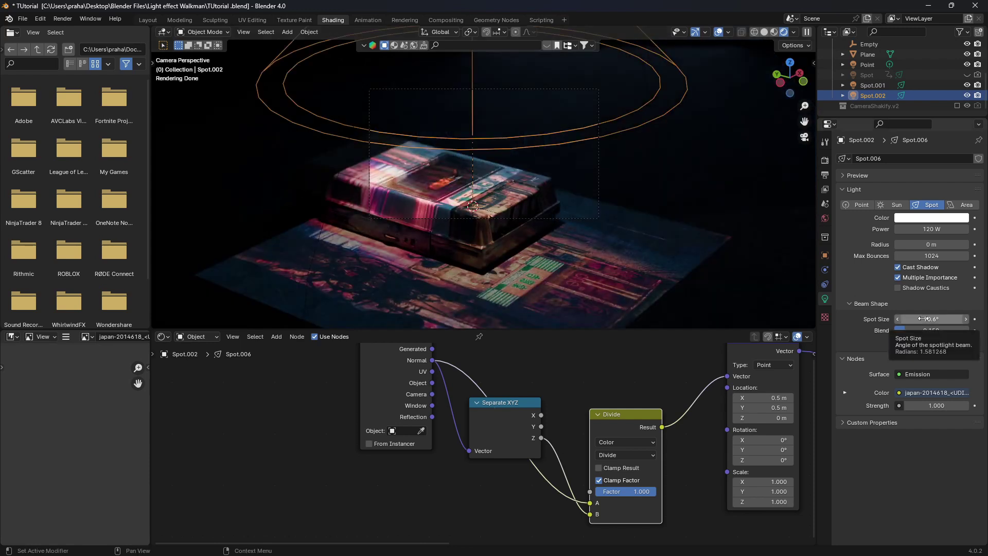
key(Return)
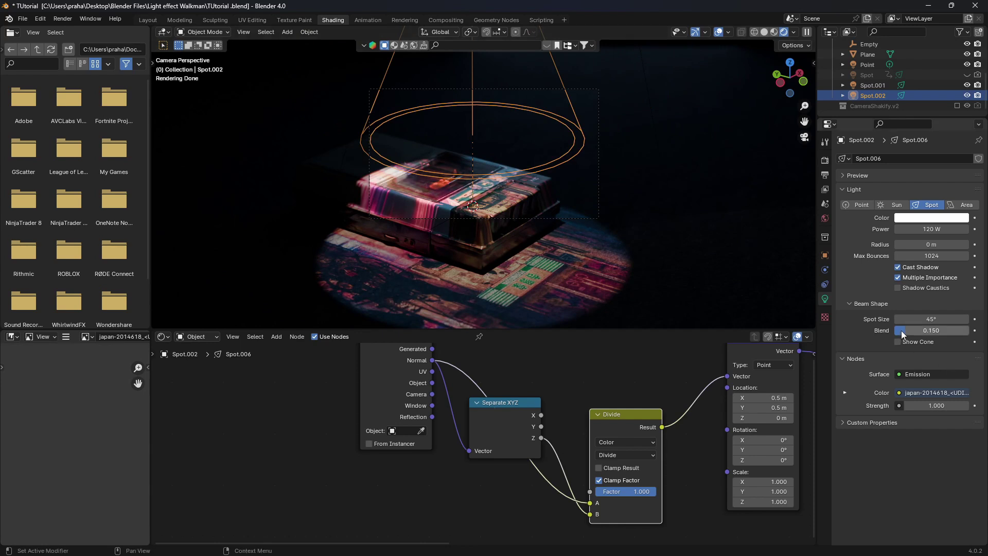
drag(902, 331, 970, 336)
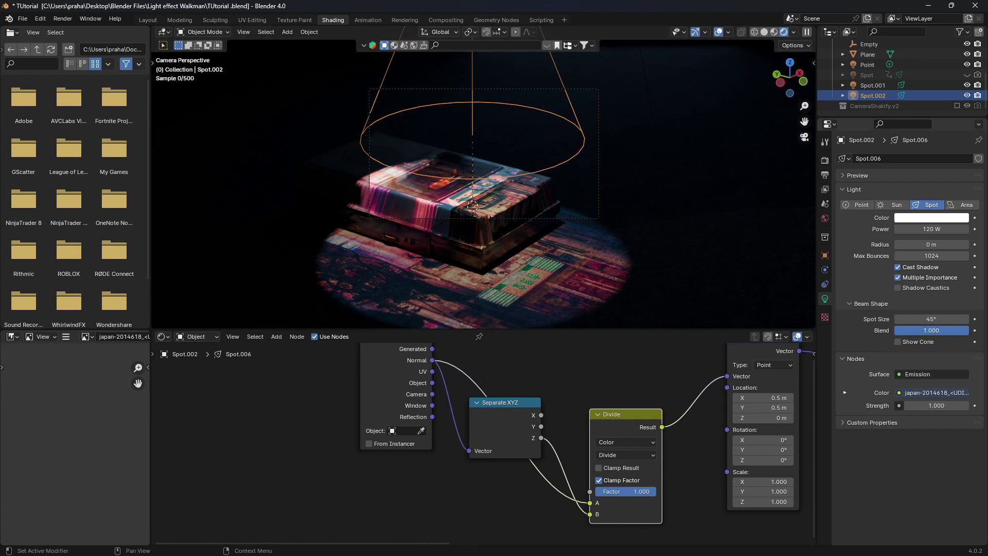